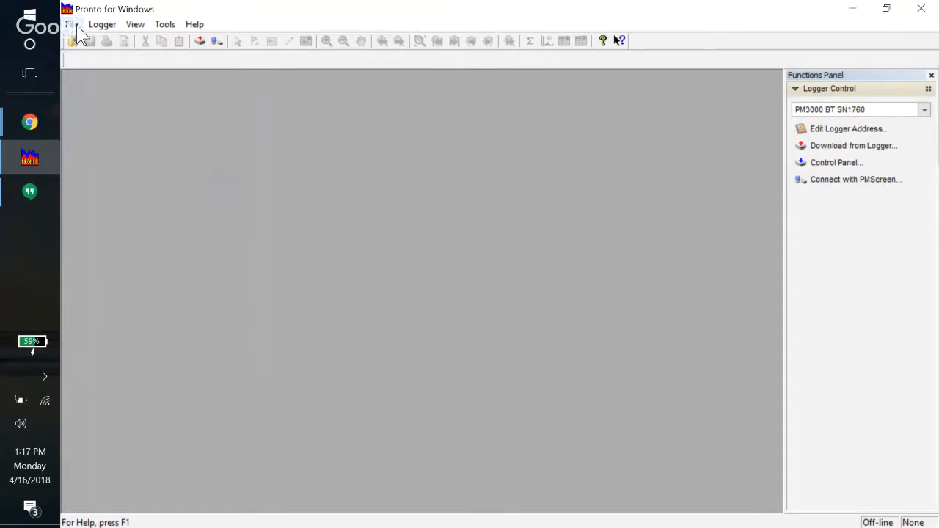
Open the recent pm2000flickerdanshousetest project, tick its three Voltage AC RMS streams, and start the Graph Assistant
left_click(76, 26)
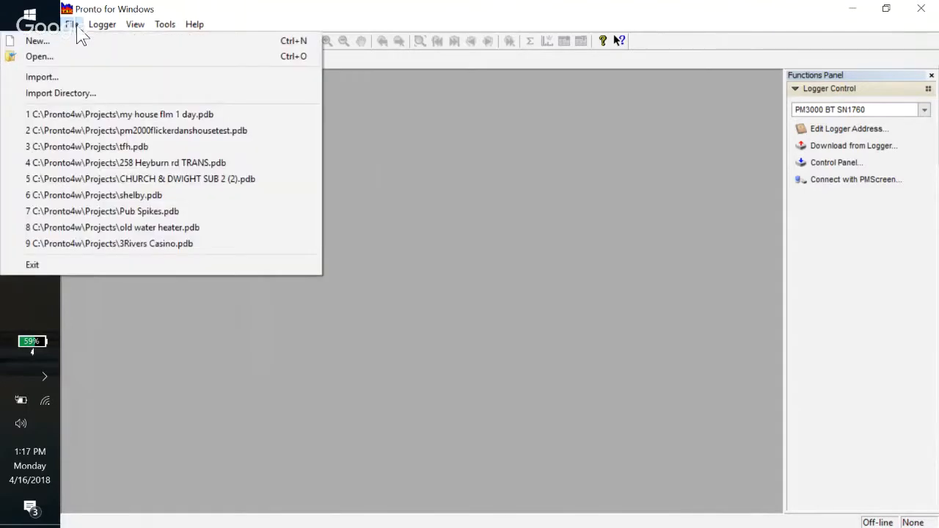
left_click(113, 132)
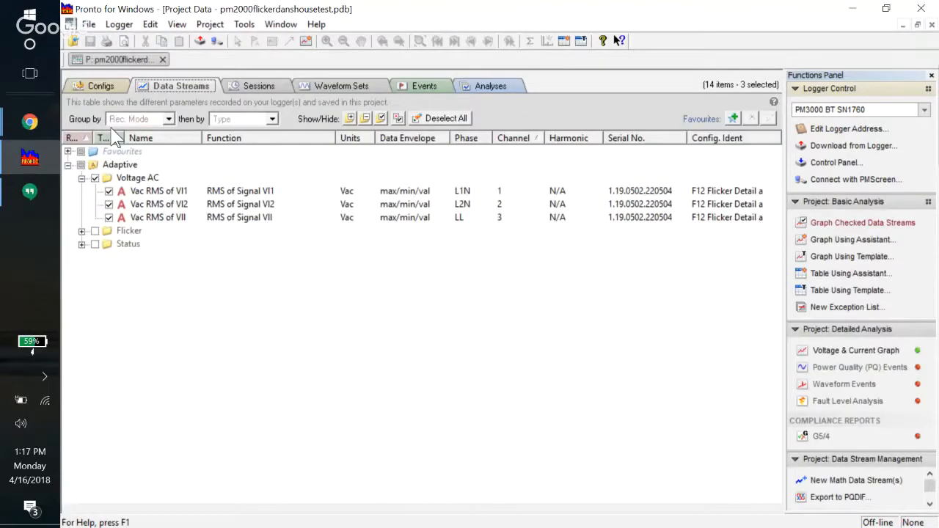
left_click(95, 179)
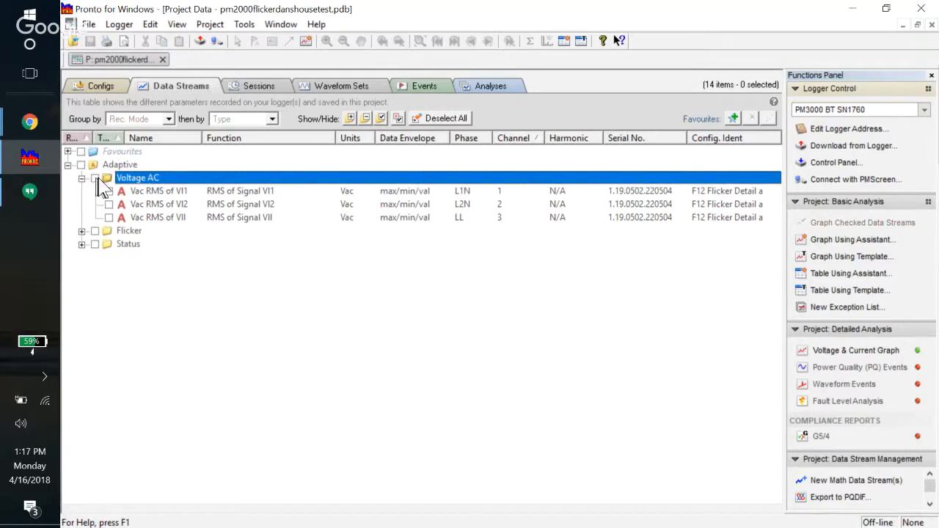
left_click(95, 178)
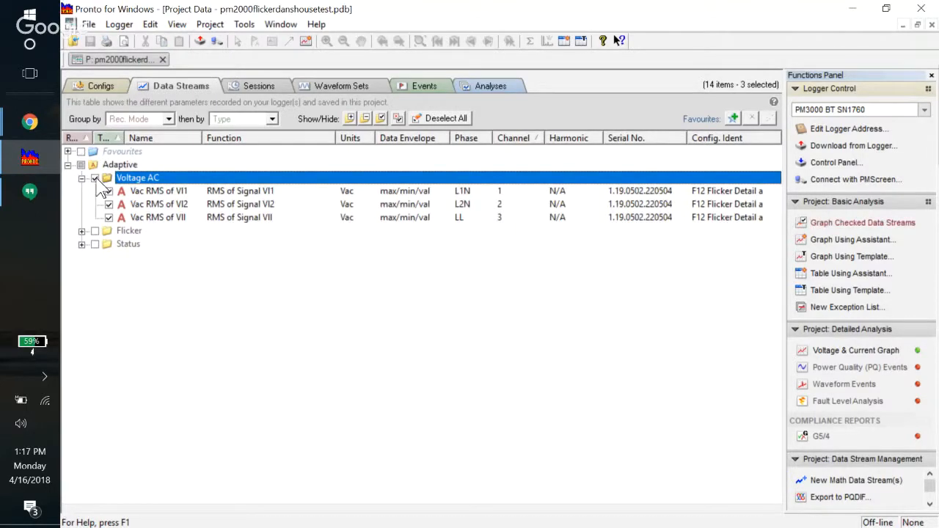
left_click(851, 240)
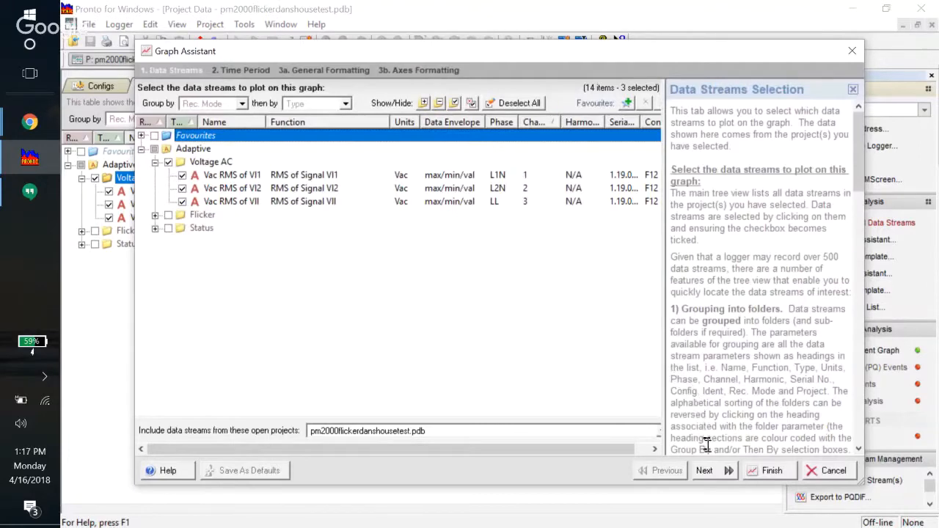
Accept the default time period, general and axes formatting to create the 24-hour Vac RMS graph
left_click(709, 471)
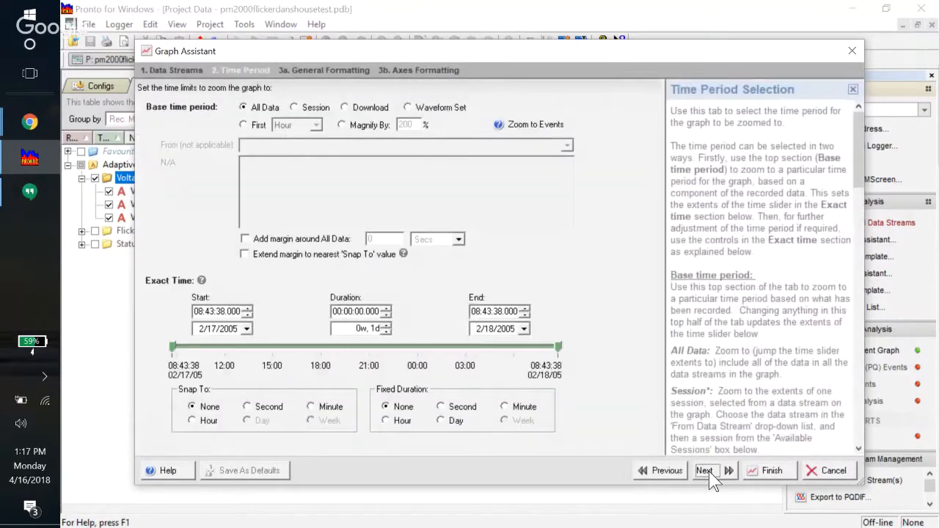
left_click(705, 471)
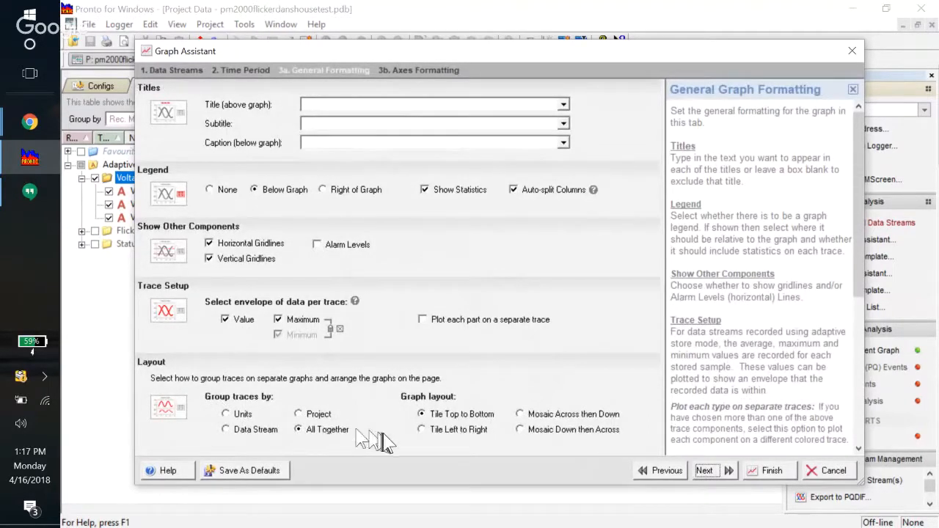
left_click(705, 473)
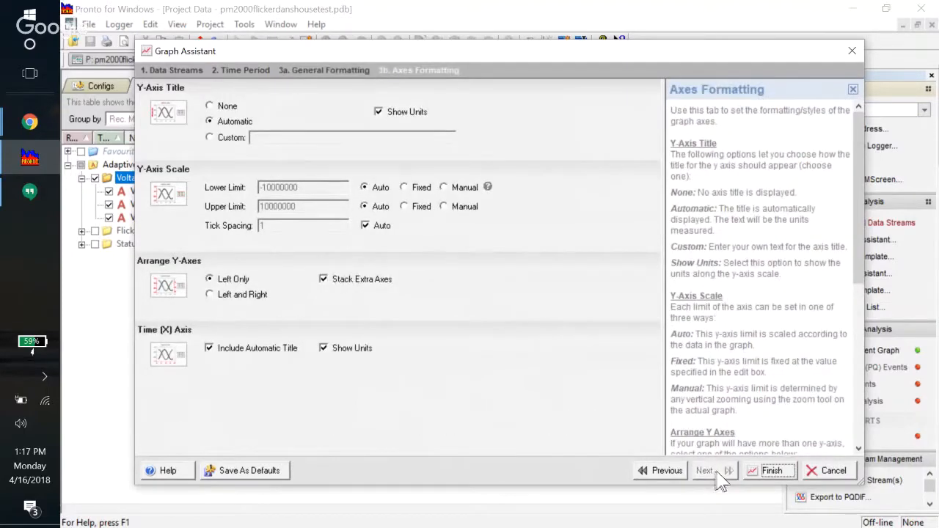
left_click(774, 473)
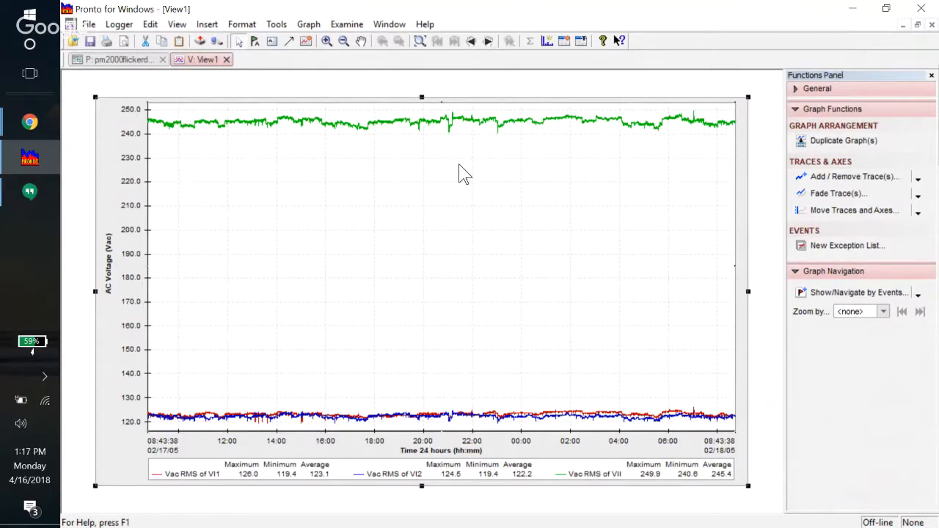
Delete the green Vac RMS of VII trace, leaving only VI1 and VI2 plotted
left_click(315, 413)
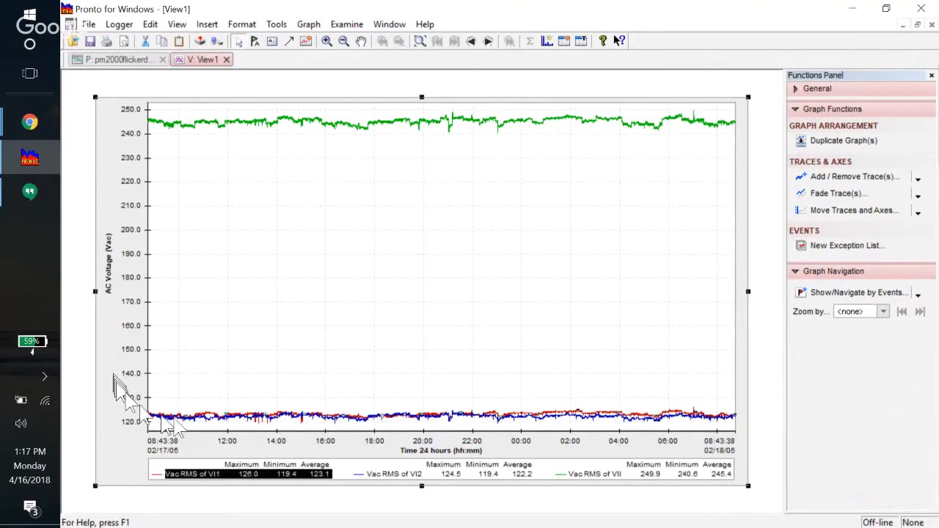
left_click(445, 329)
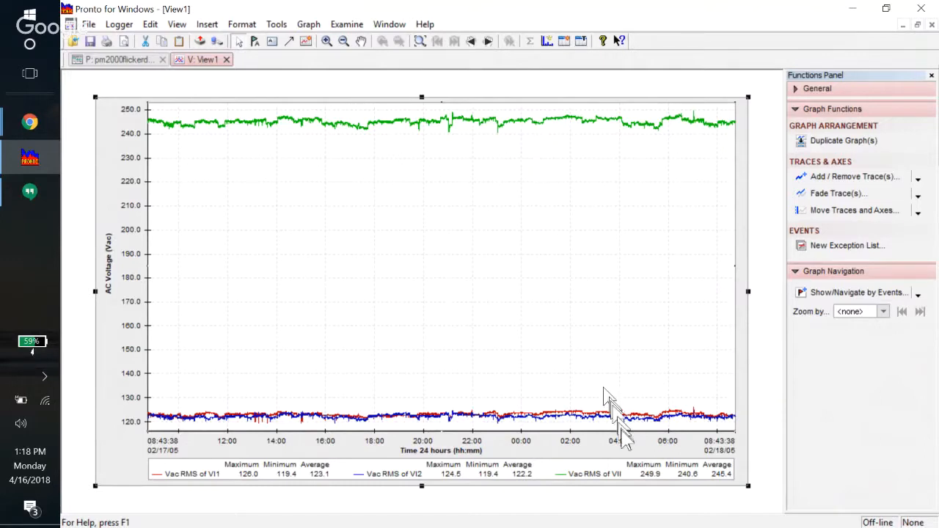
left_click(603, 474)
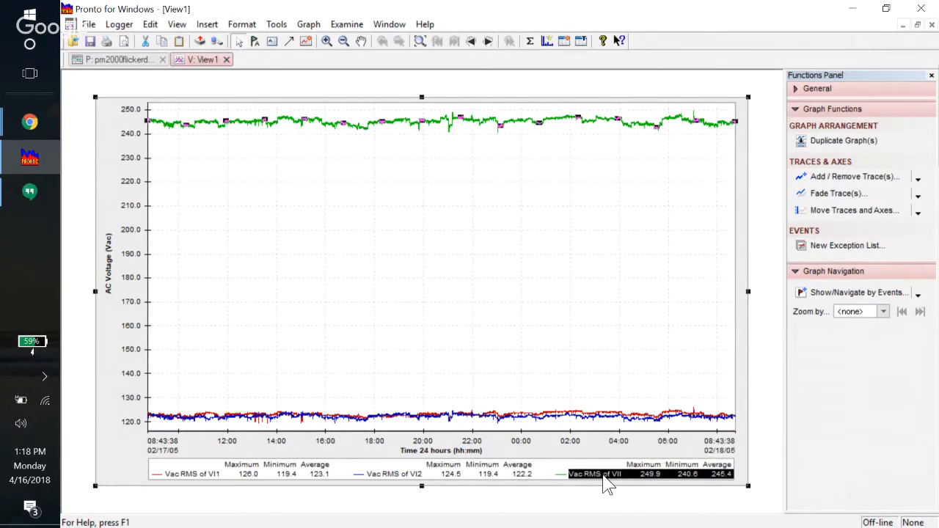
key("Delete")
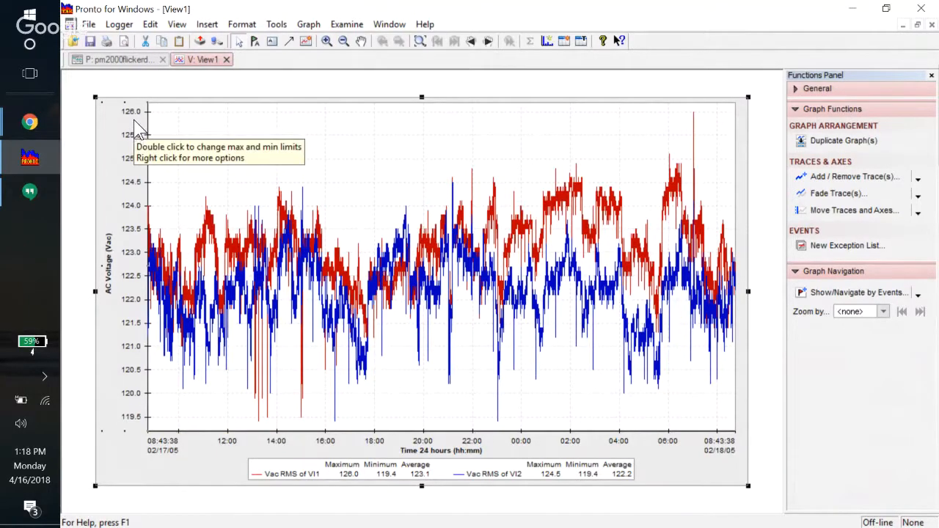
Set the voltage axis minimum to a fixed value of 0 in the Axis Scale dialog
double_click(134, 330)
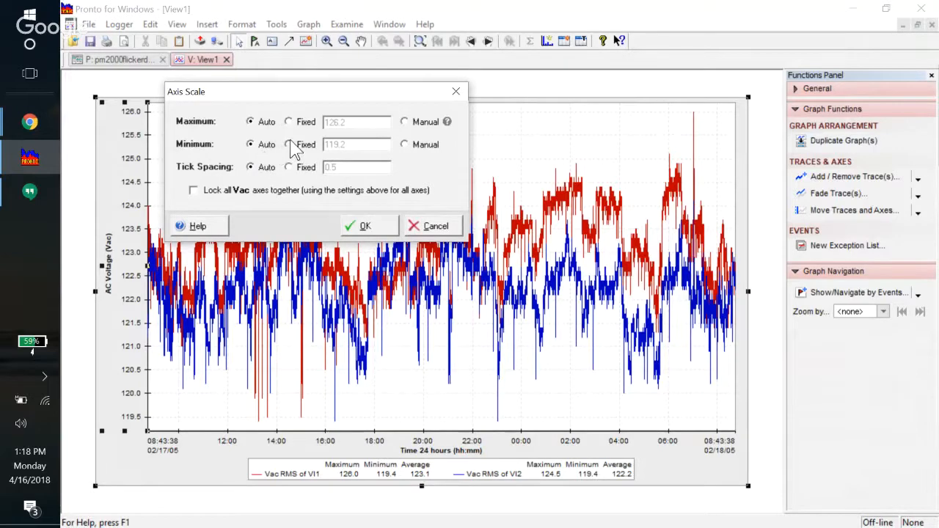
left_click(290, 143)
double_click(362, 141)
type("0")
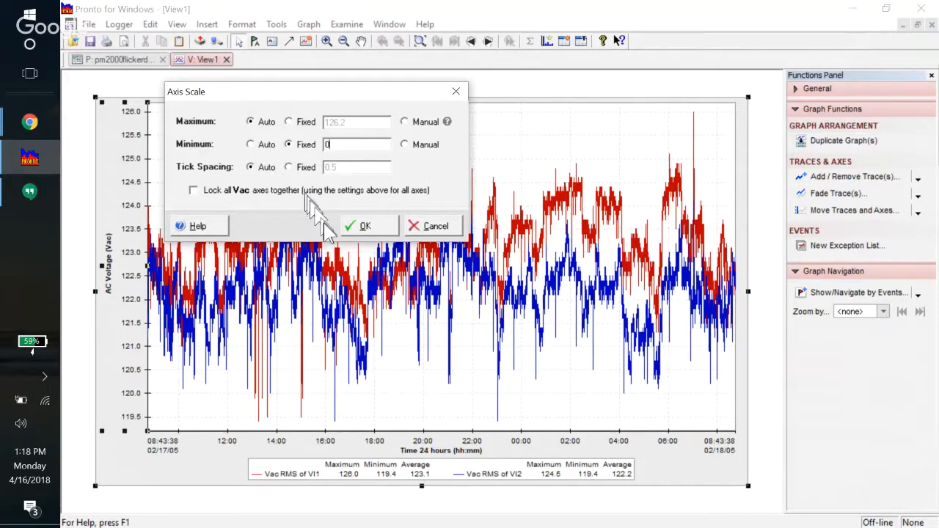
left_click(350, 228)
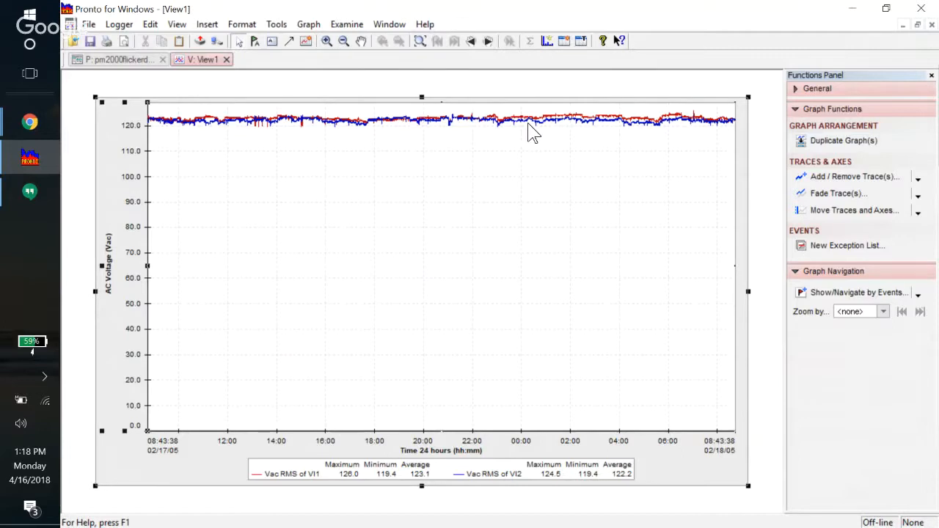
left_click(344, 477)
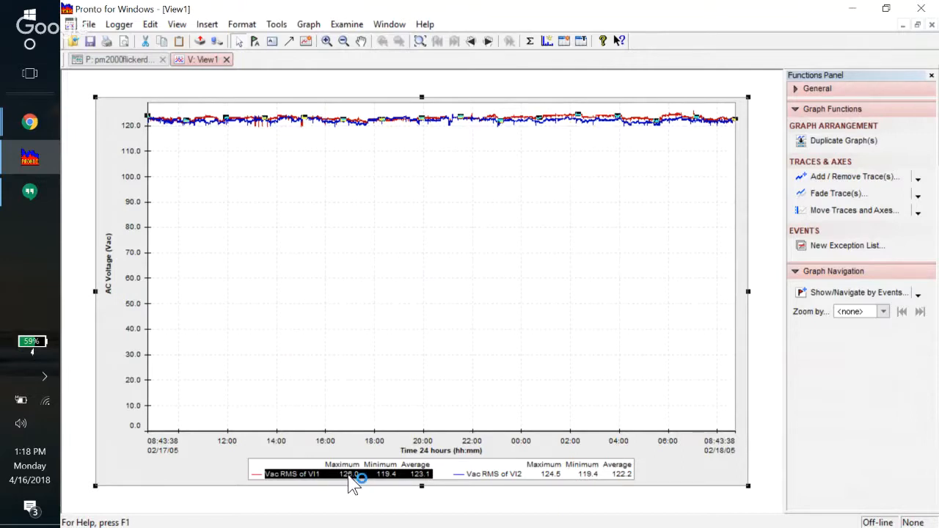
Change the Vac RMS of VI1 trace colour from red to black
right_click(350, 484)
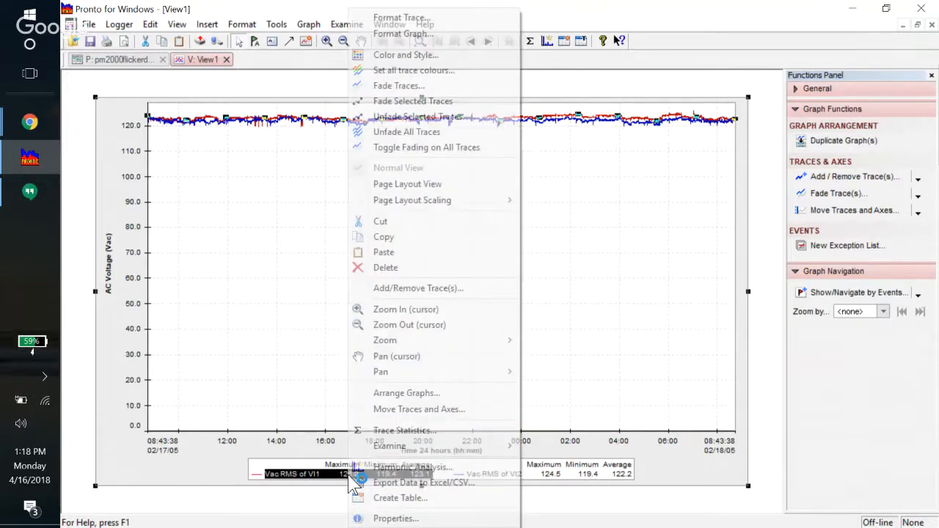
left_click(446, 54)
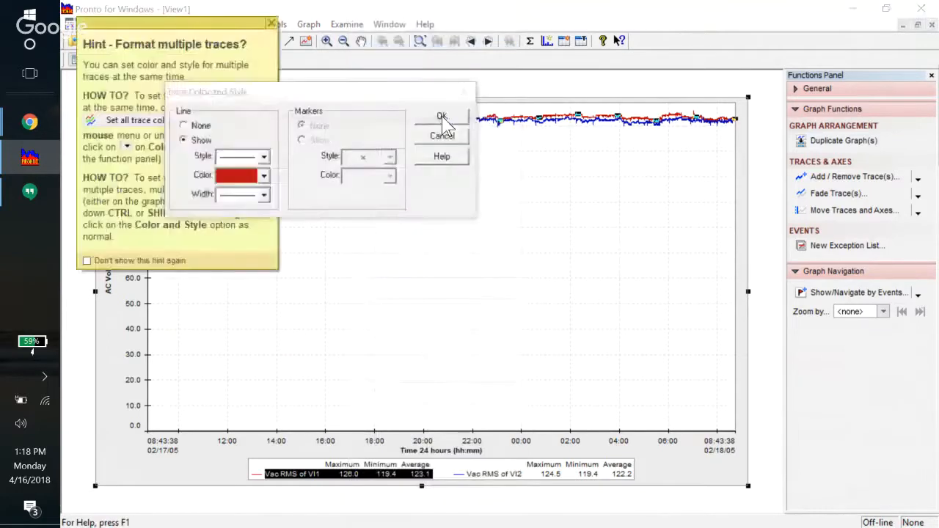
left_click(383, 103)
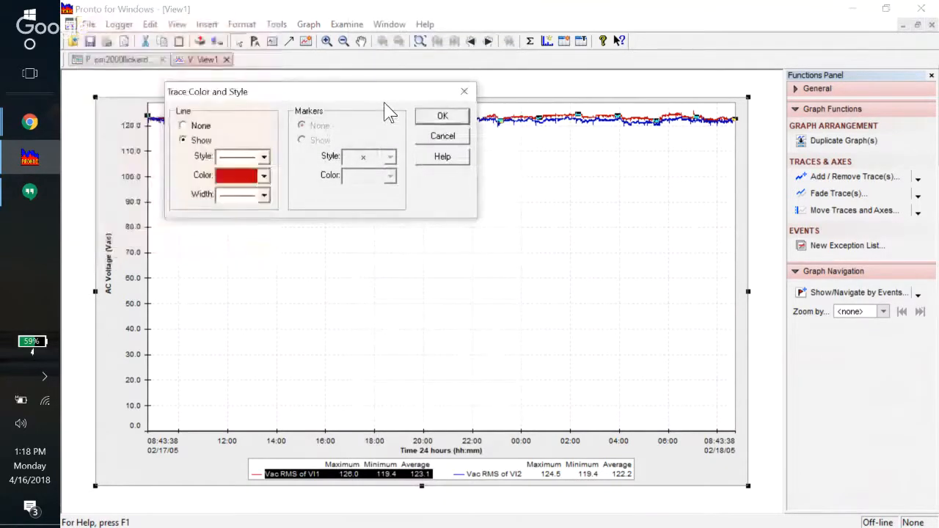
left_click(264, 178)
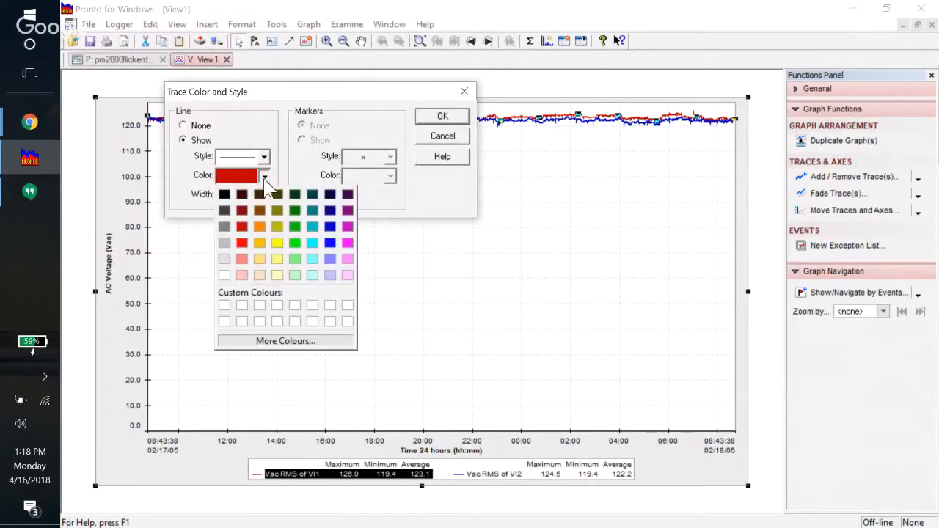
left_click(223, 193)
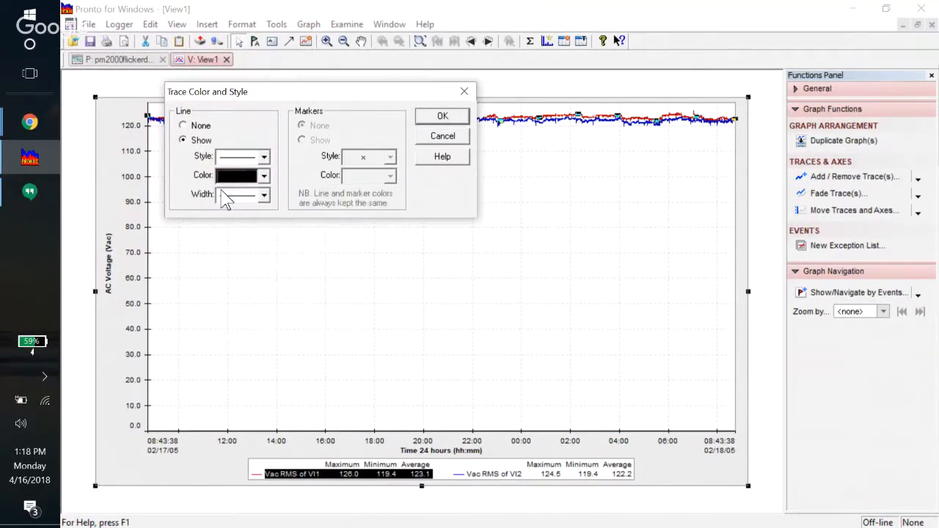
left_click(442, 116)
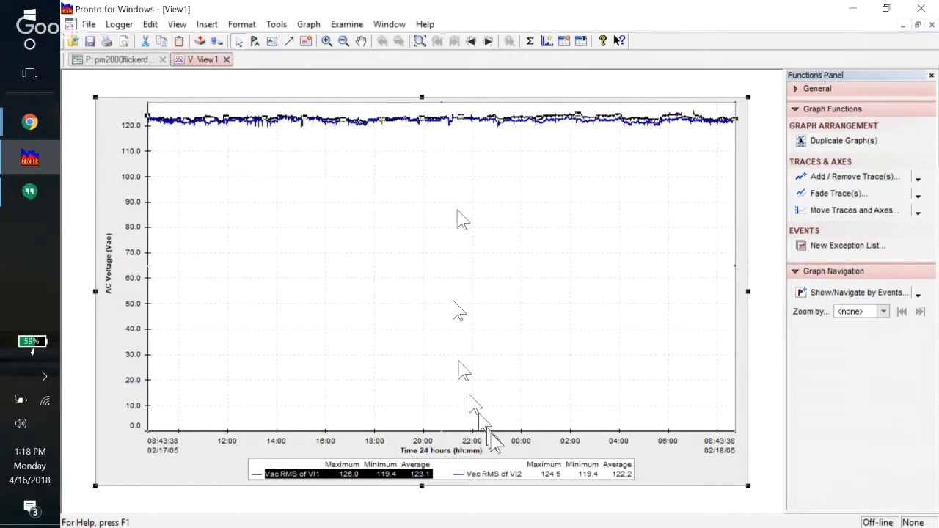
left_click(506, 476)
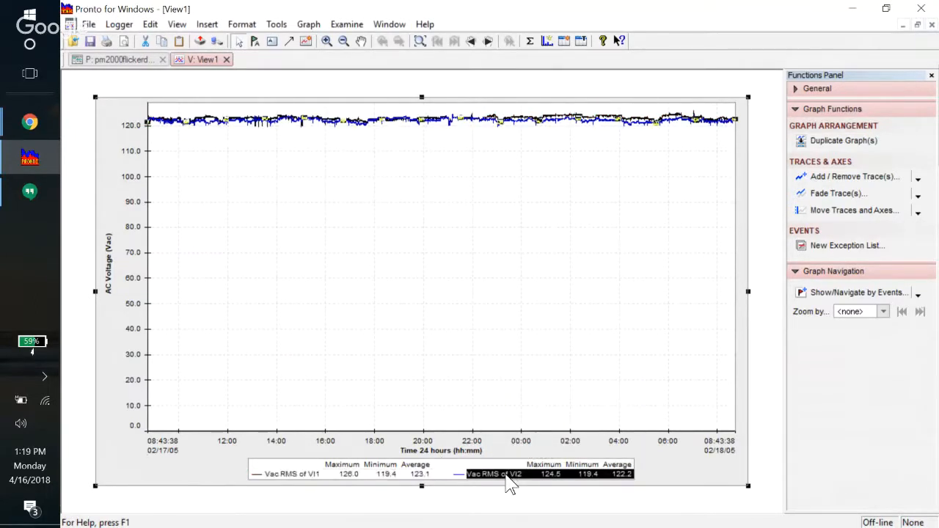
Recolour the Vac RMS of VI2 trace from blue to red, keeping VI1 black
right_click(511, 484)
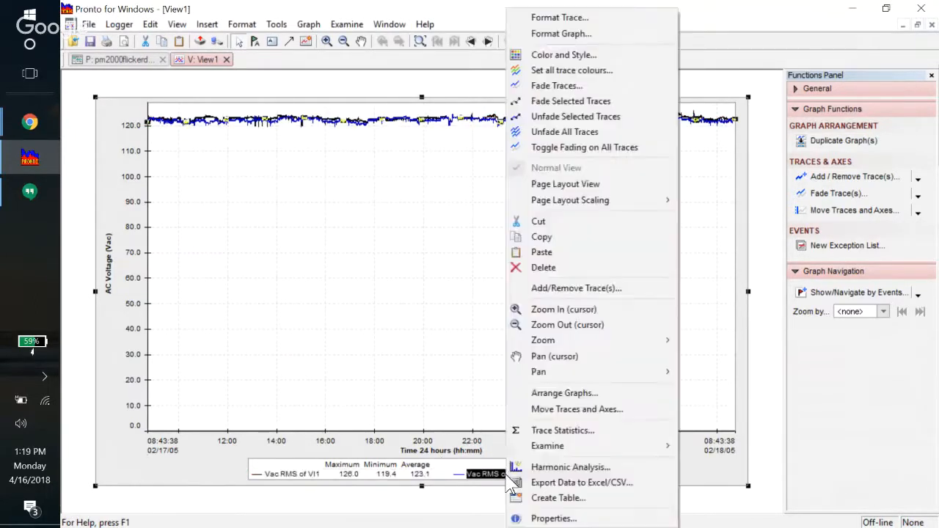
left_click(616, 73)
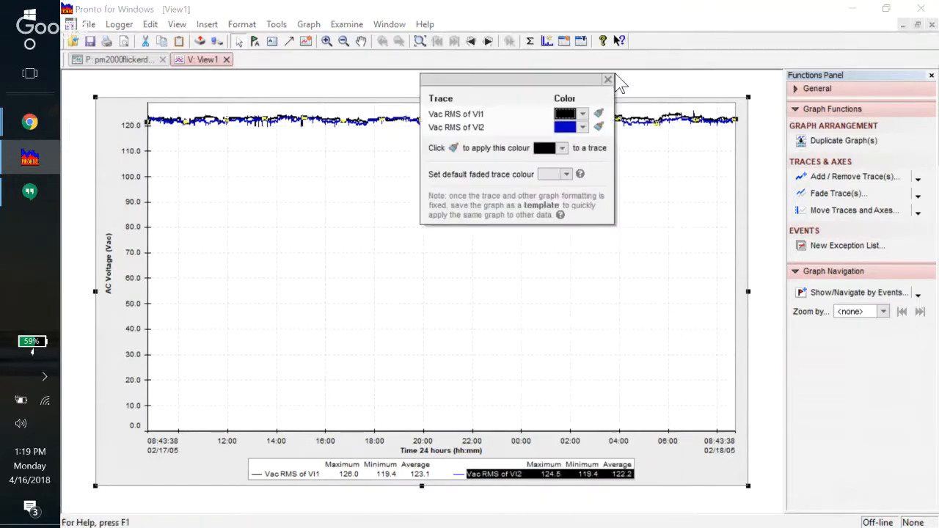
left_click(582, 129)
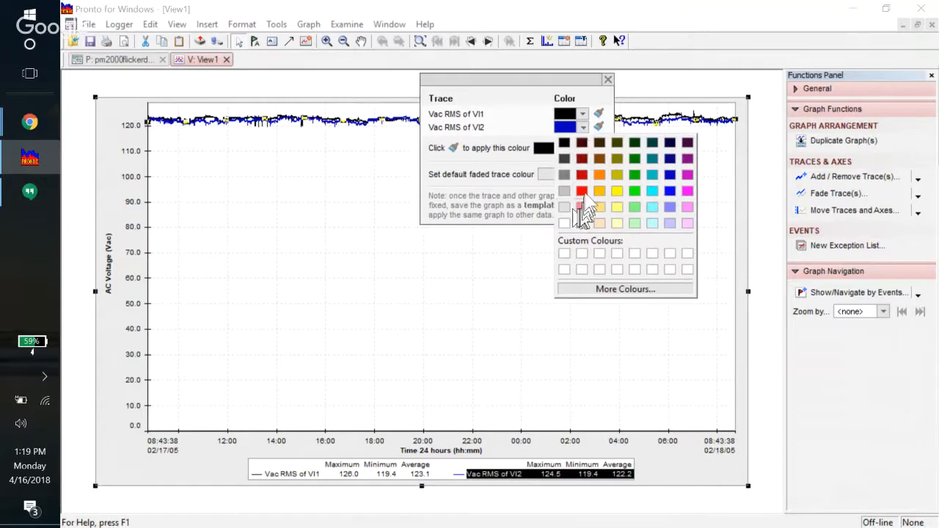
left_click(582, 193)
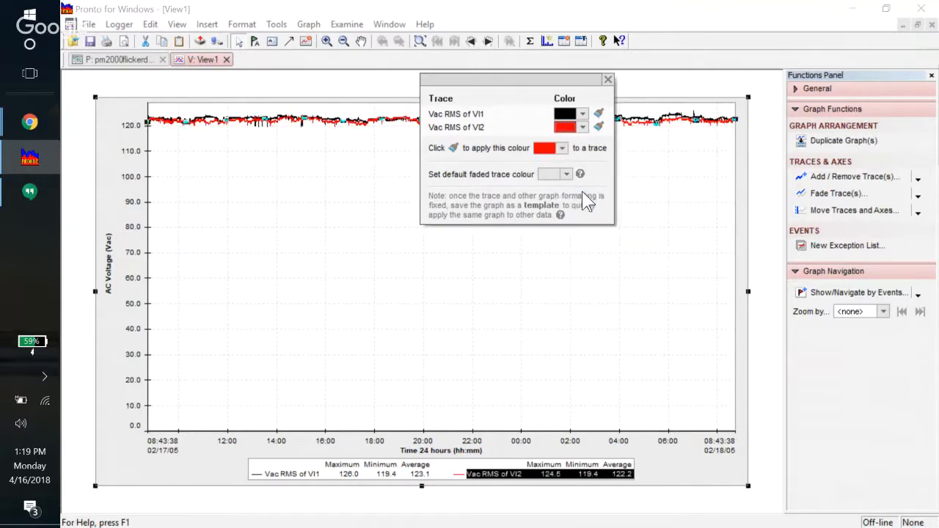
left_click(608, 80)
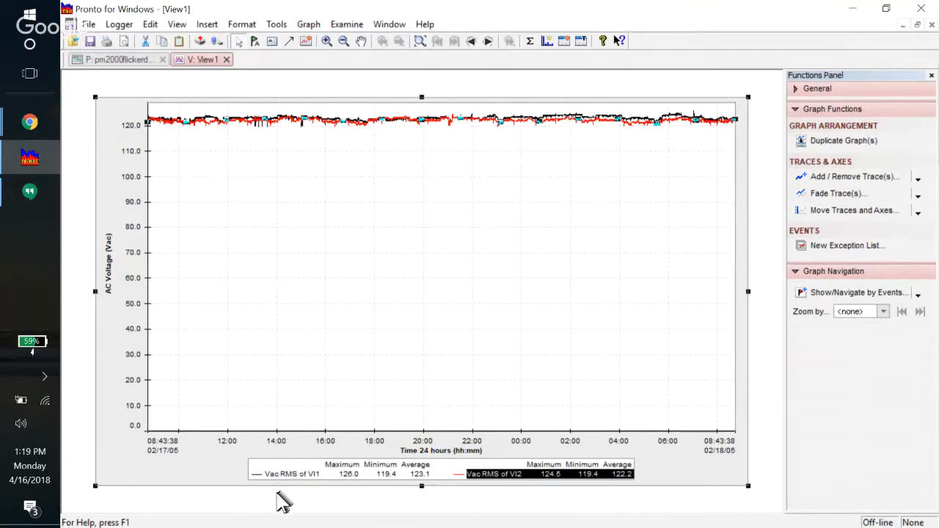
left_click(297, 476)
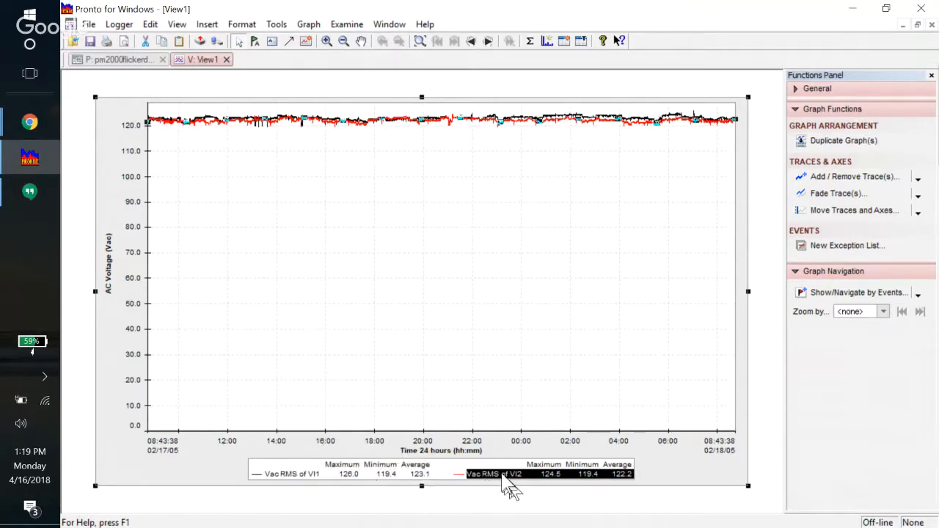
mouse_move(497, 473)
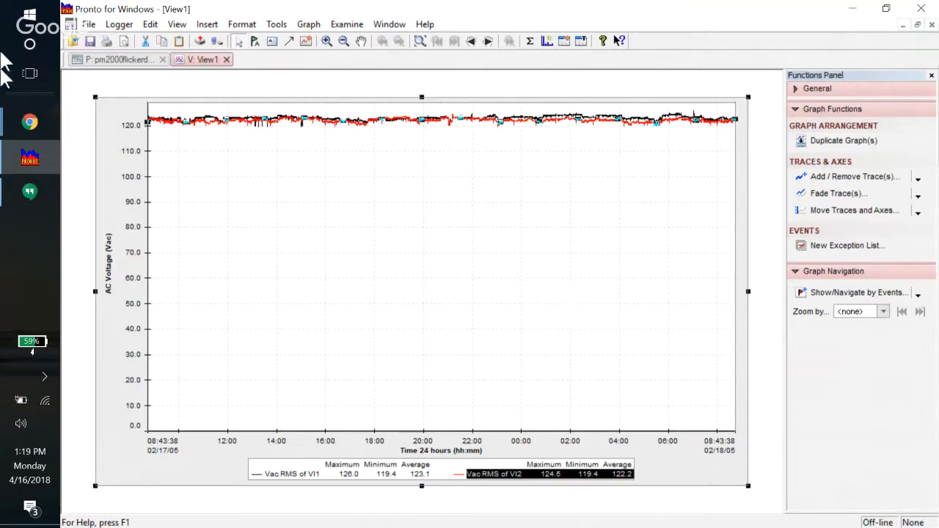
Save the graph as template 'Residential L1 L2 Voltages Black & Red Traces Refernce 0V'
left_click(89, 26)
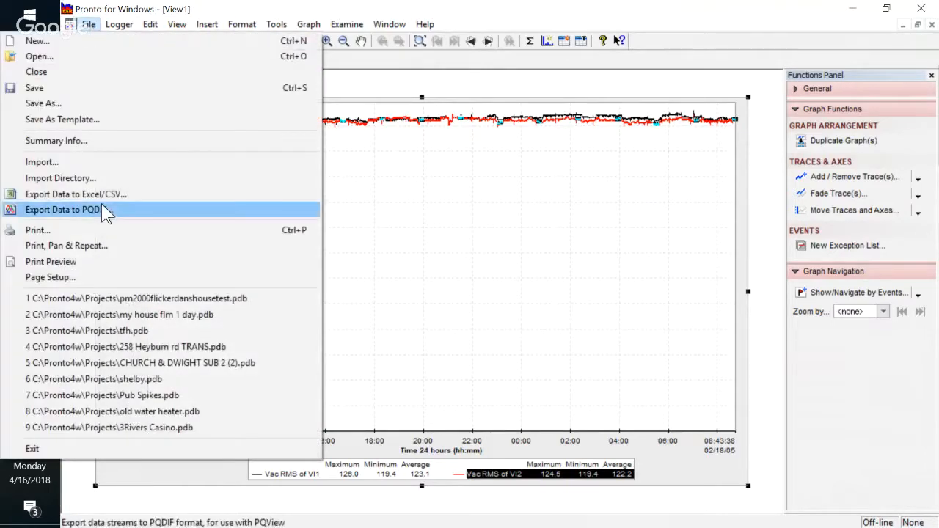
mouse_move(122, 20)
left_click(97, 41)
left_click(88, 24)
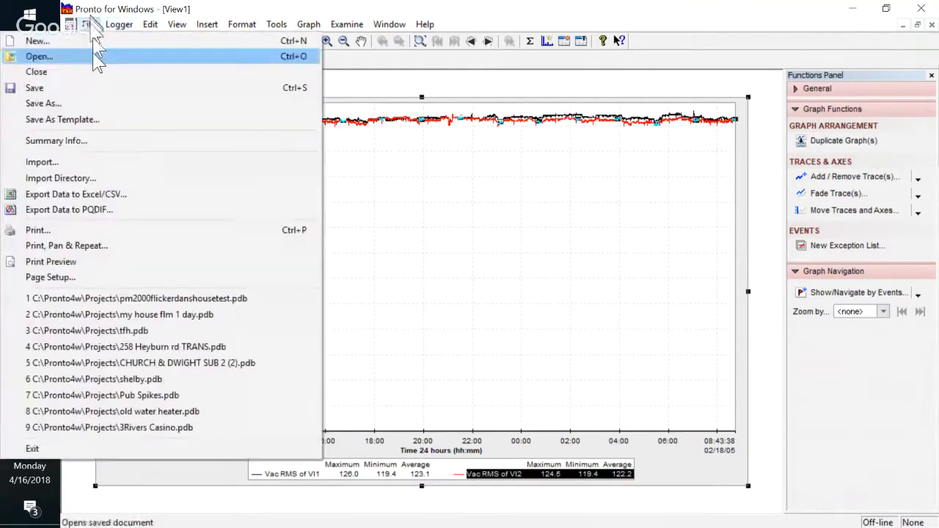
left_click(99, 120)
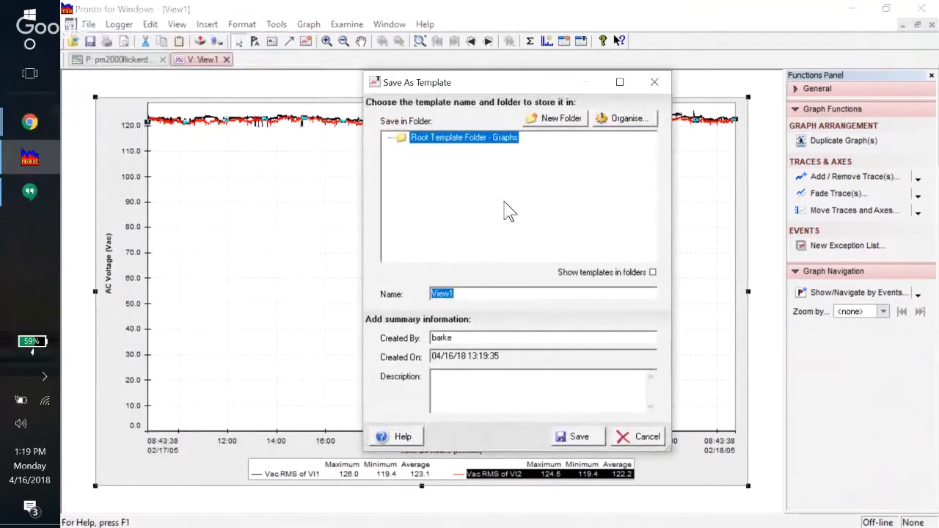
type("Residential L1")
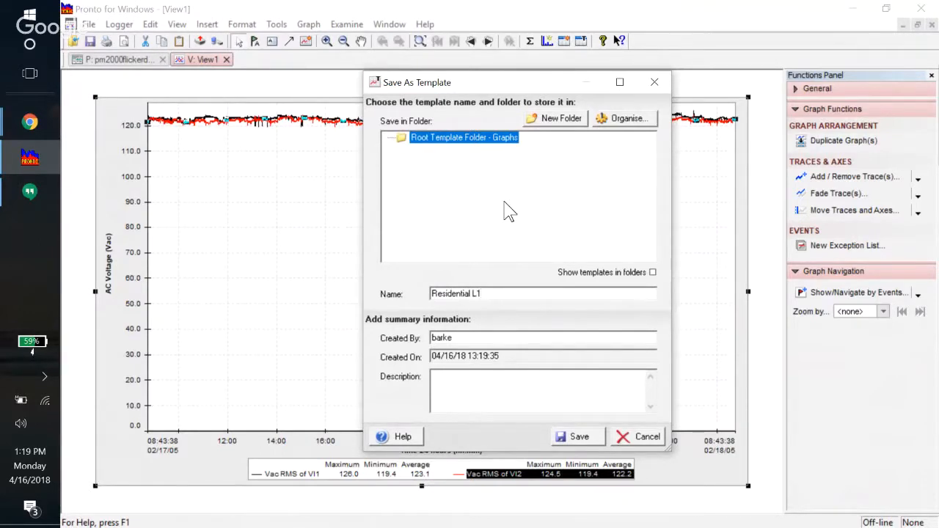
type(" L2 Voltages Black & Red ")
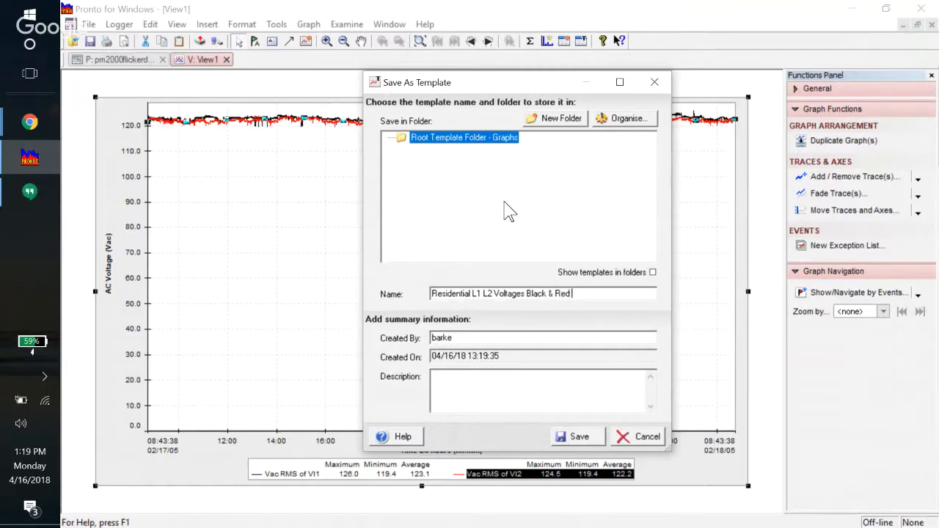
type("Traces Refernce 0M")
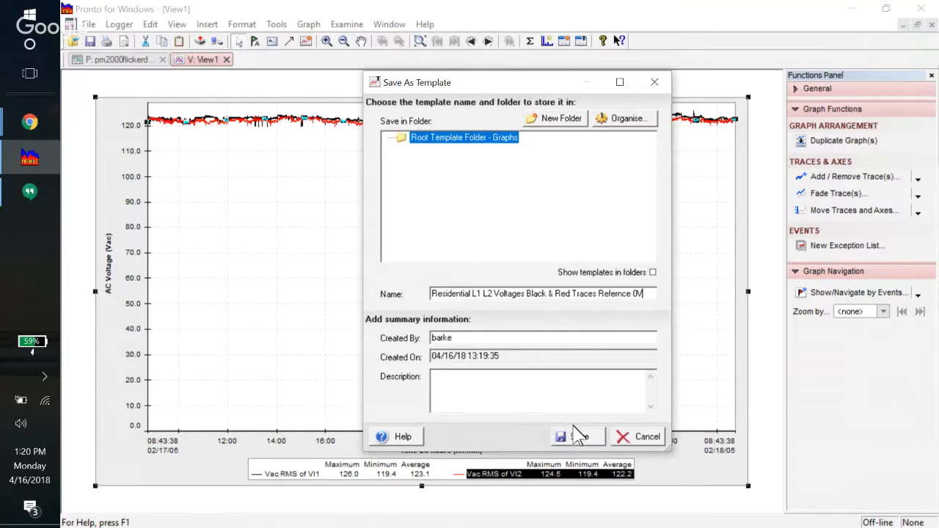
left_click(578, 439)
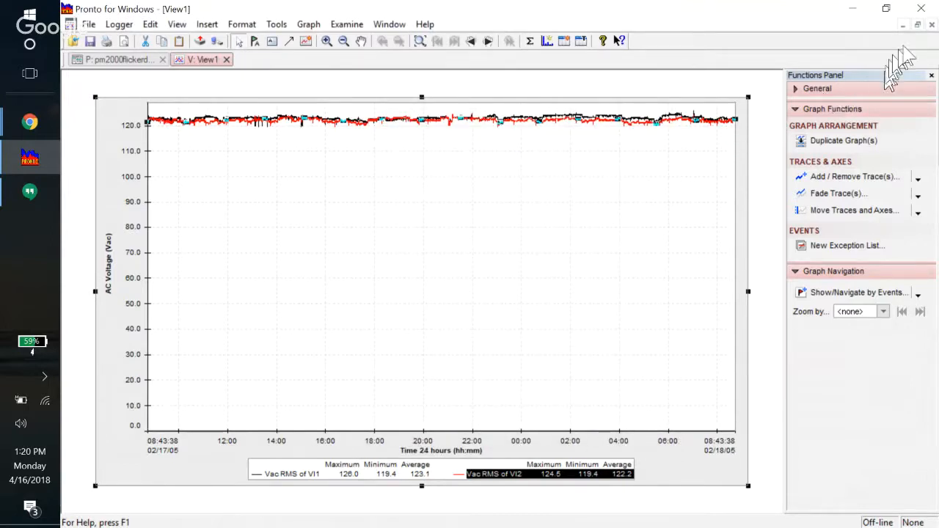
Close View1 and its project without saving, then open the recent 'my house flm 1 day.pdb' project
left_click(933, 24)
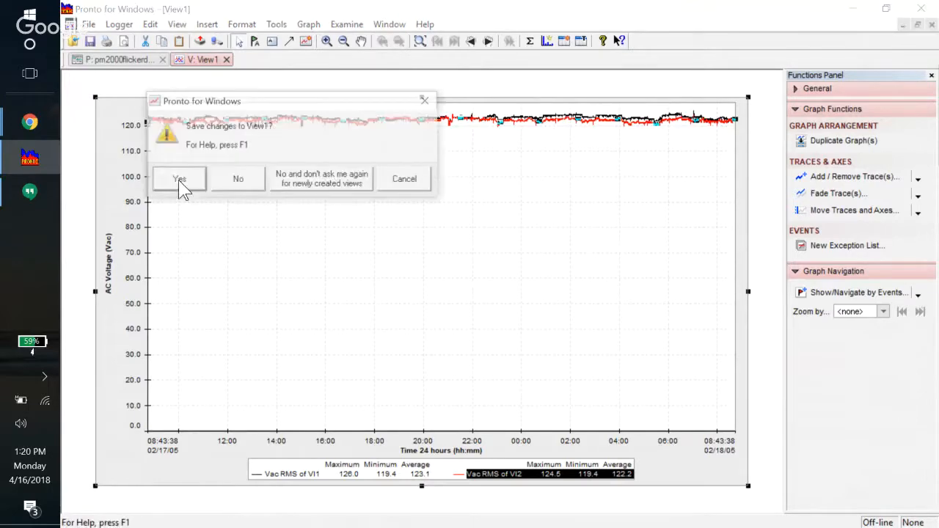
left_click(237, 181)
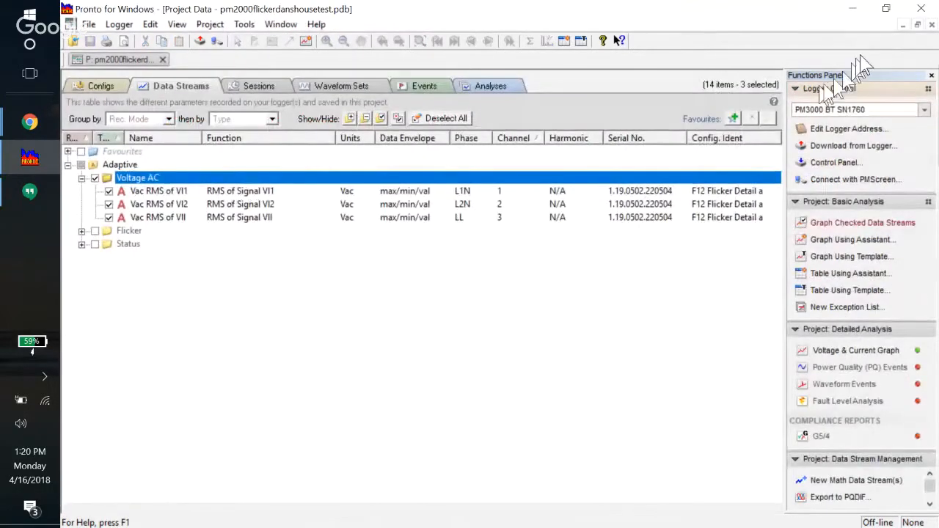
left_click(932, 25)
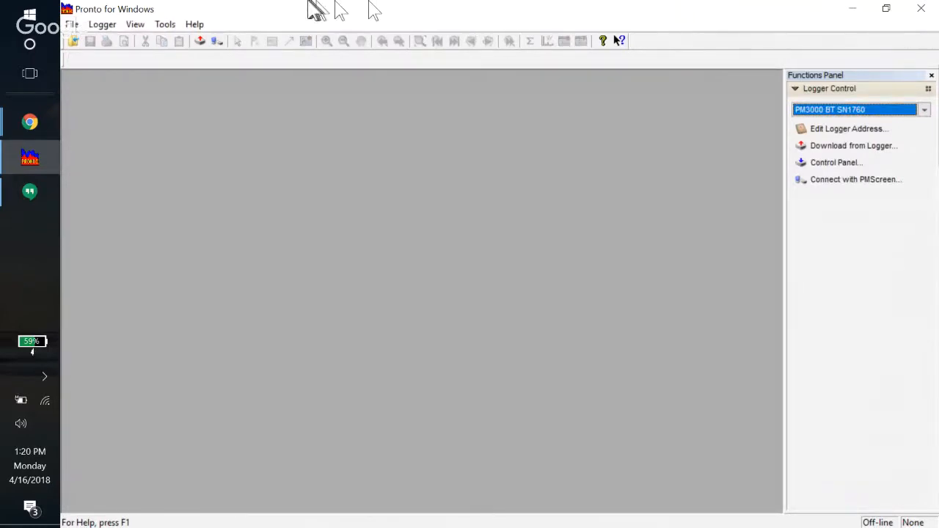
left_click(72, 26)
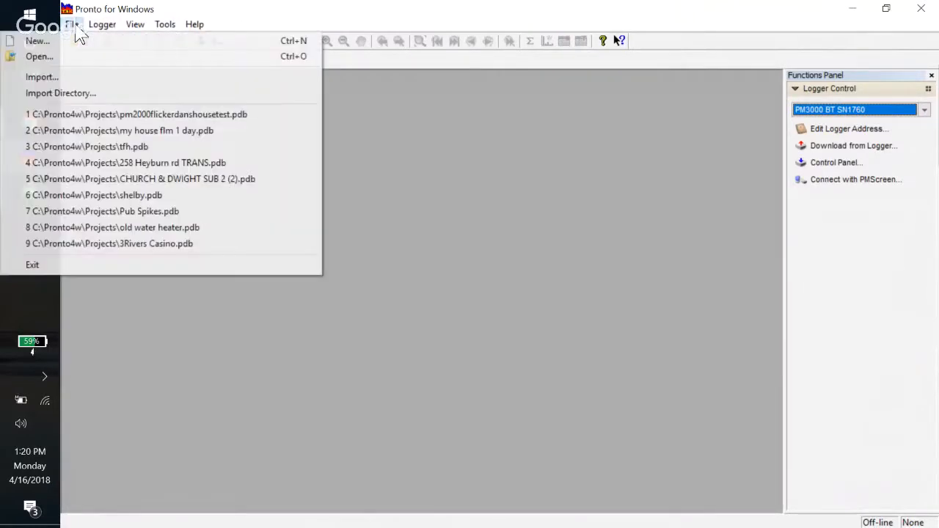
left_click(136, 132)
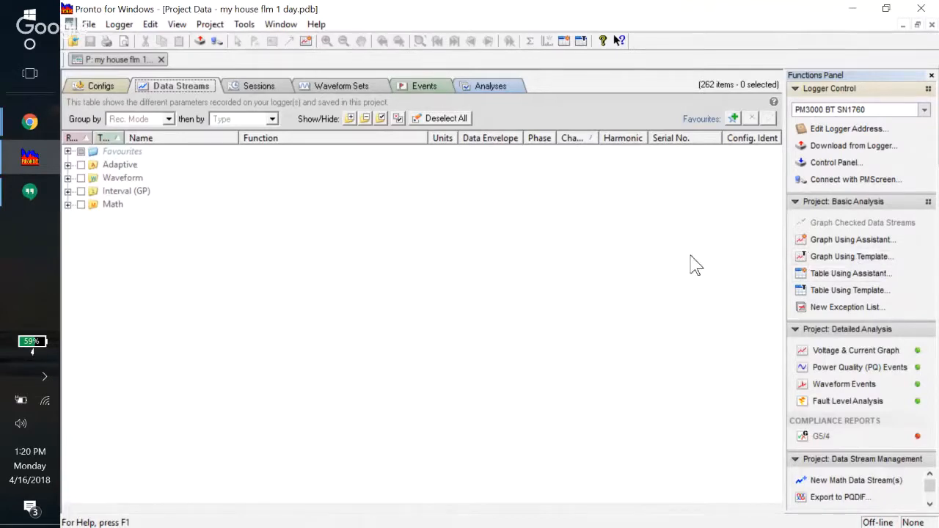
Create a new view from the Residential L1 L2 black and red voltages template
left_click(863, 258)
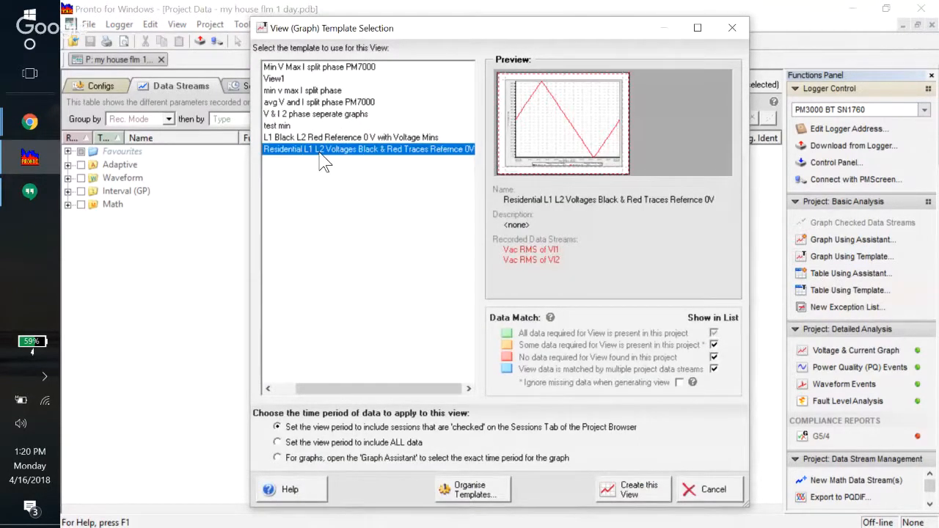
left_click(320, 153)
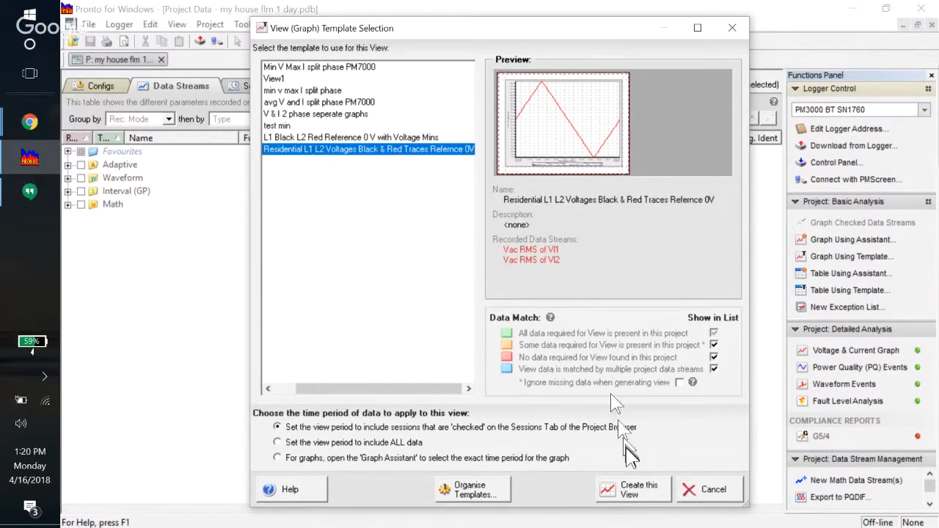
left_click(635, 490)
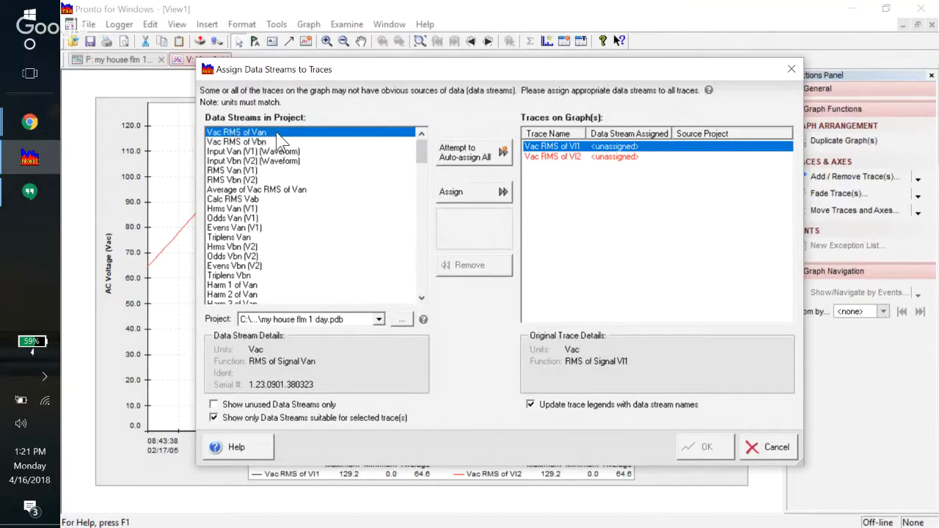
Assign Vac RMS of Van to the VI1 trace and Vac RMS of Vbn to VI2
left_click(481, 197)
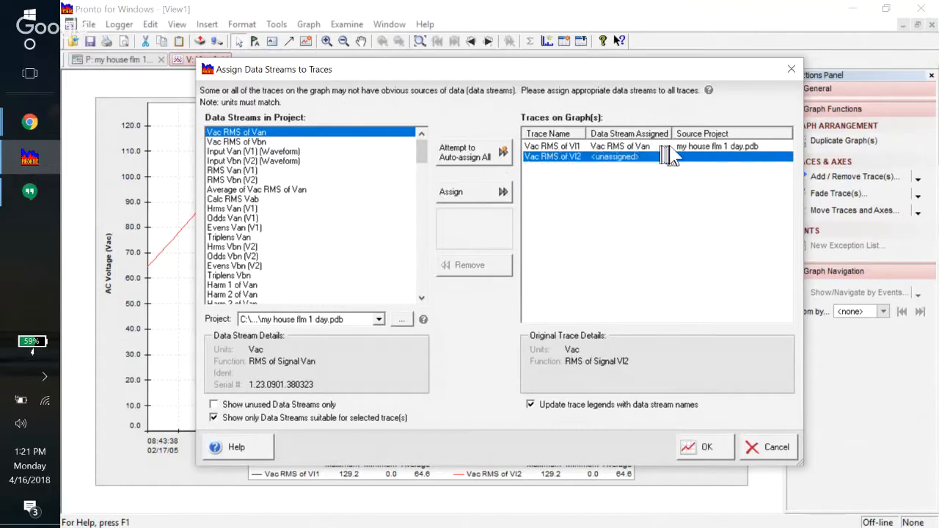
left_click(265, 142)
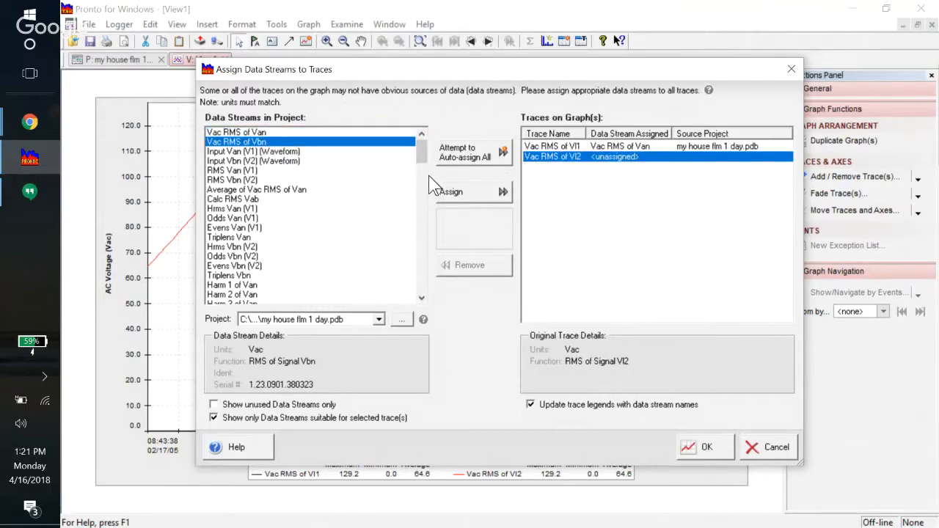
left_click(483, 191)
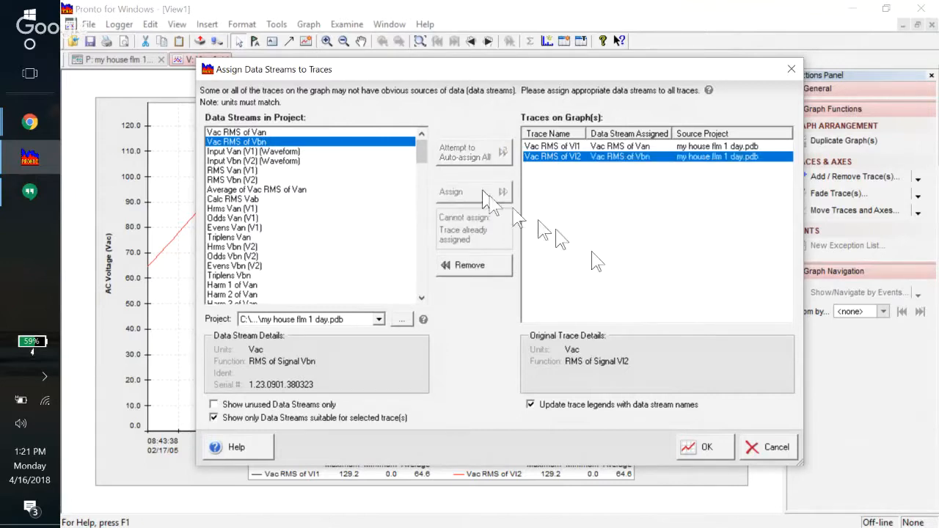
left_click(705, 446)
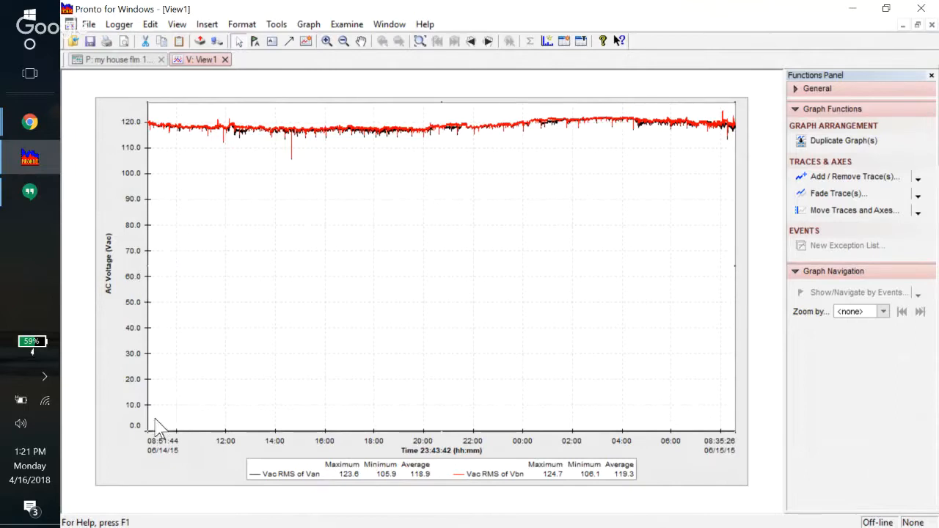
left_click(313, 473)
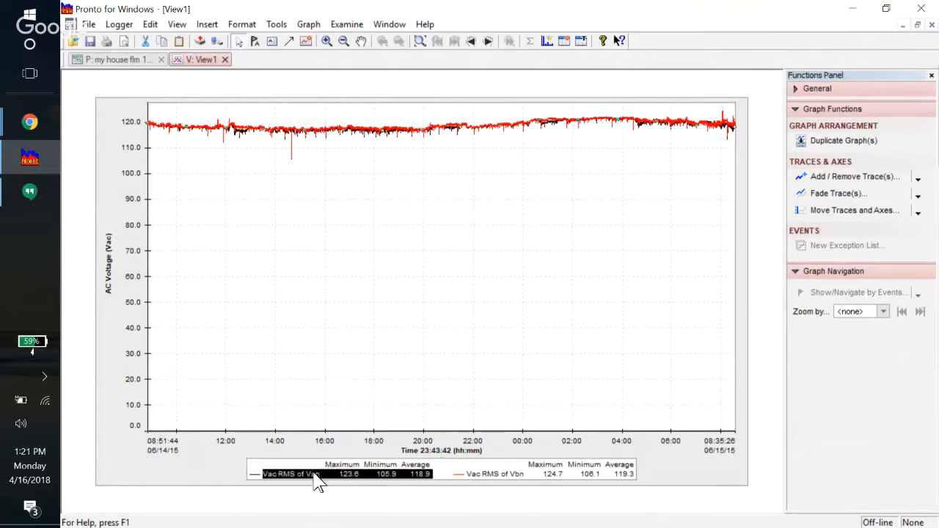
mouse_move(314, 482)
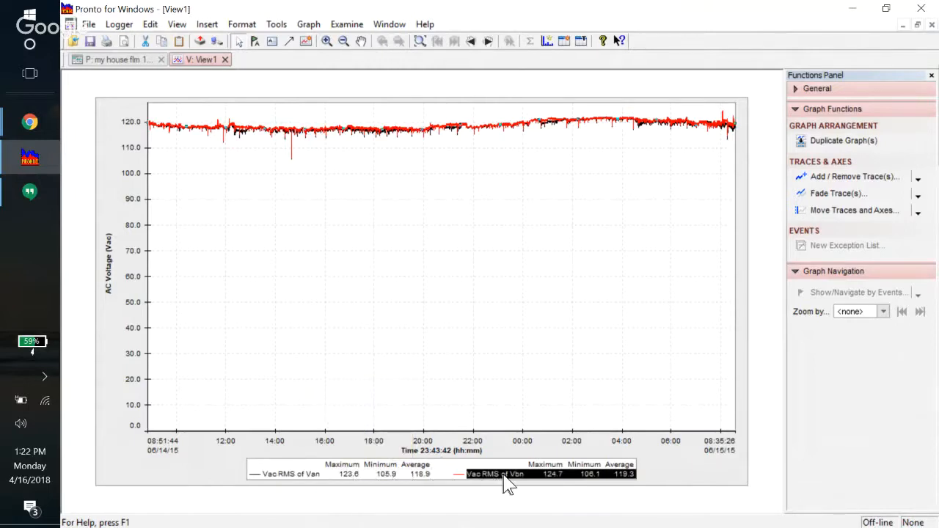
mouse_move(508, 485)
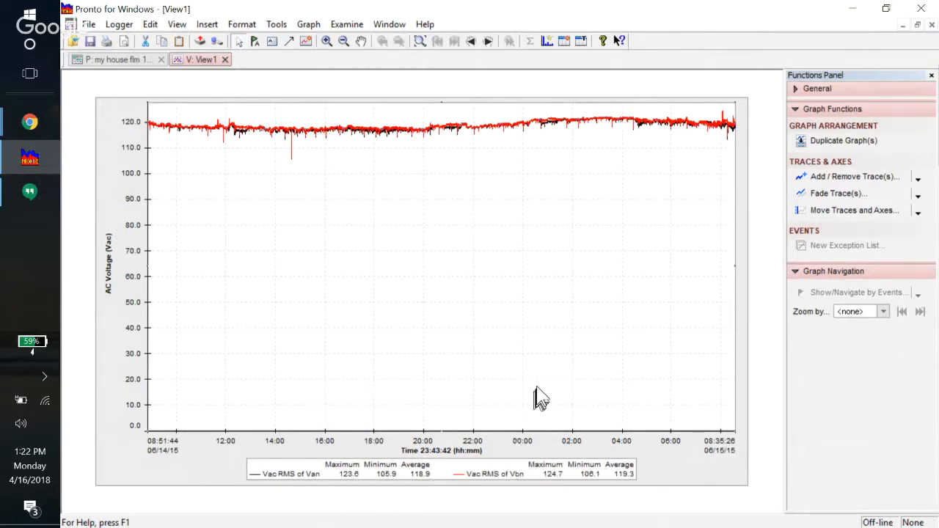